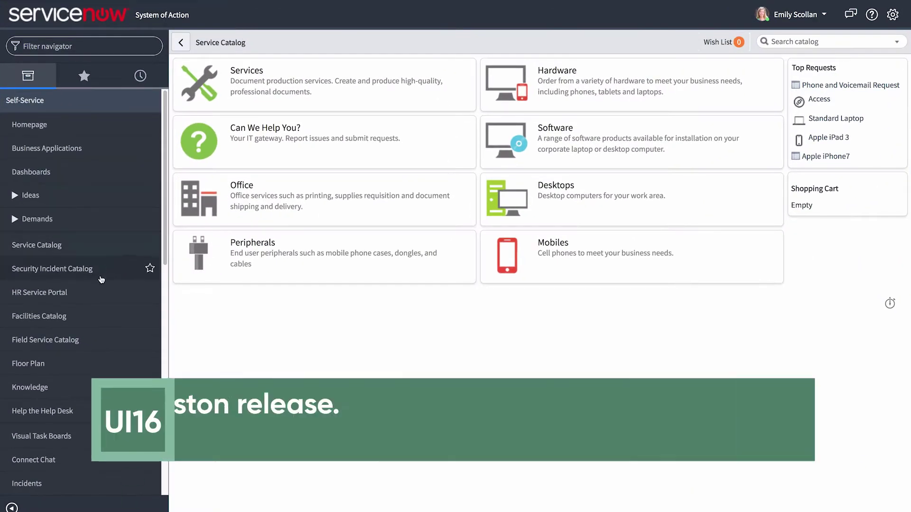
# Open the HR Service Portal and go to its Human Resources request catalog
pyautogui.click(101, 292)
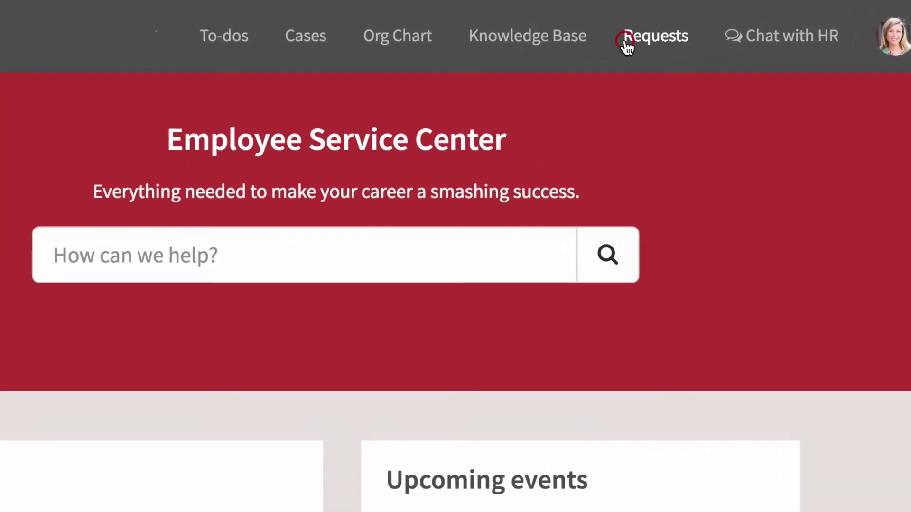
pyautogui.click(646, 33)
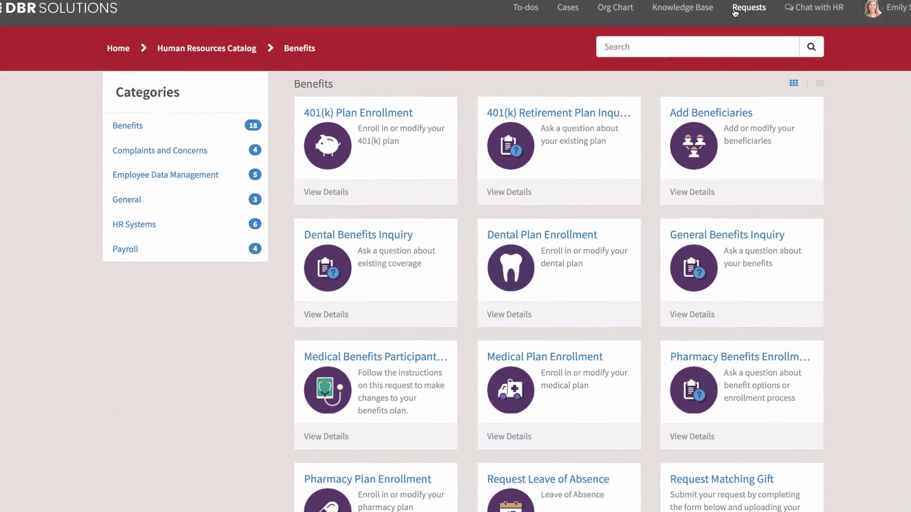
# Browse the Complaints and Employee Data Management categories, then search 'employment' to find the Employment Verification Letter request
pyautogui.click(180, 149)
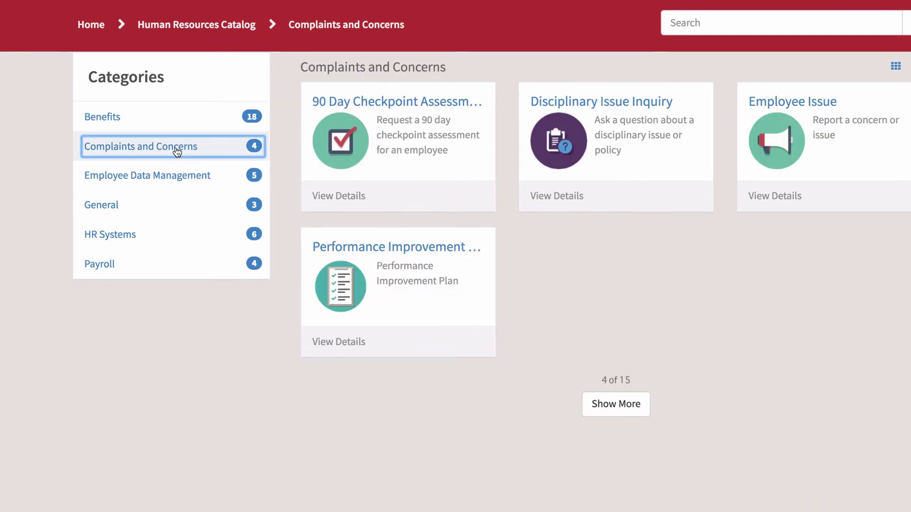
pyautogui.click(175, 177)
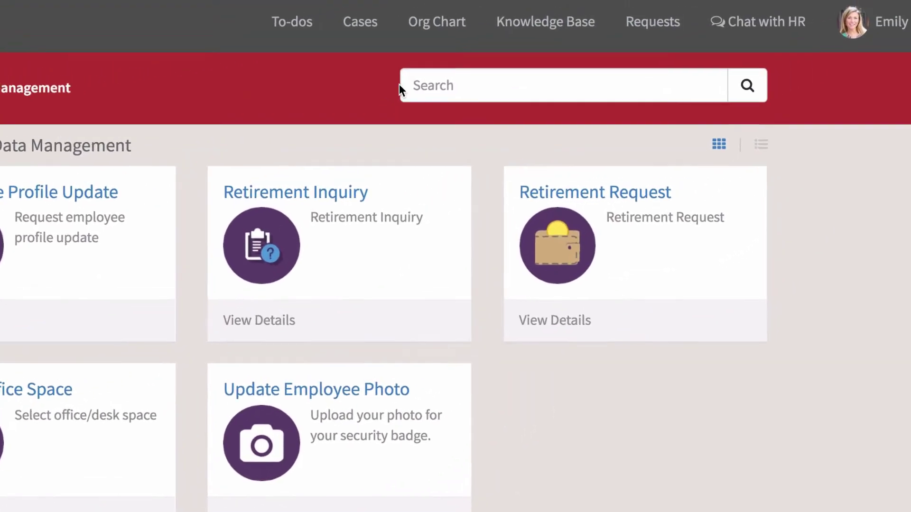
pyautogui.click(547, 52)
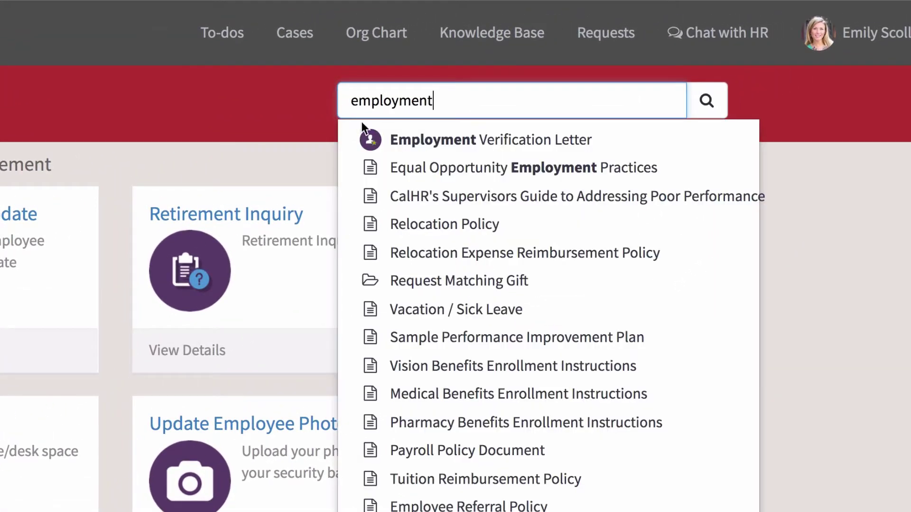
pyautogui.click(417, 143)
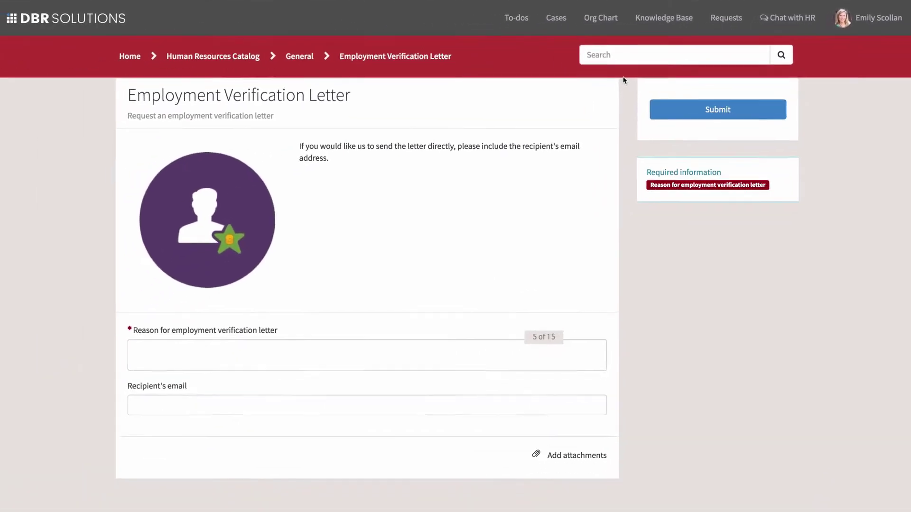
# Submit an Employment Verification Letter request with a loan application as the reason
pyautogui.click(463, 354)
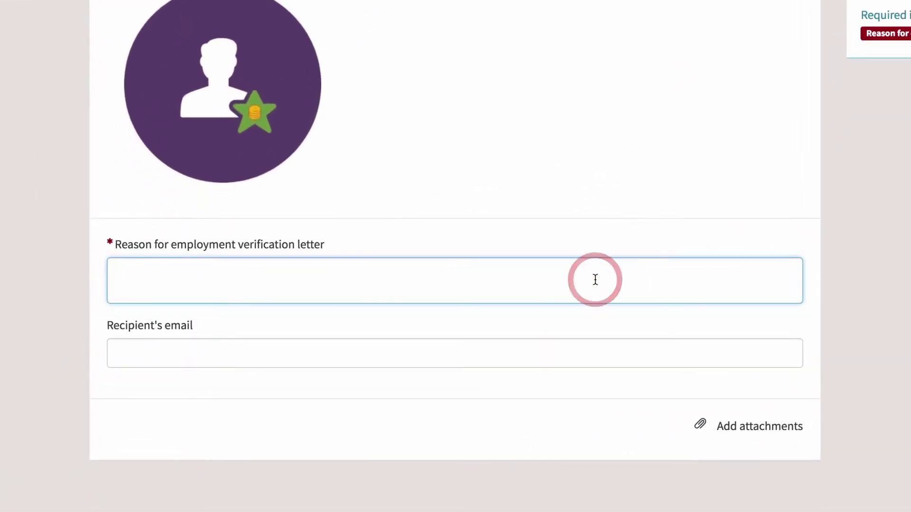
pyautogui.write("I'm applying for a loan, and the loan officer requested this.")
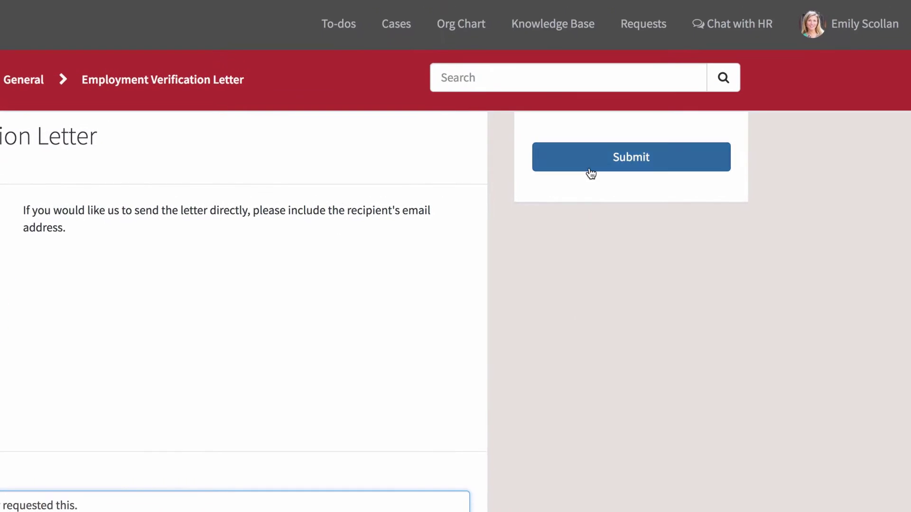
pyautogui.click(591, 158)
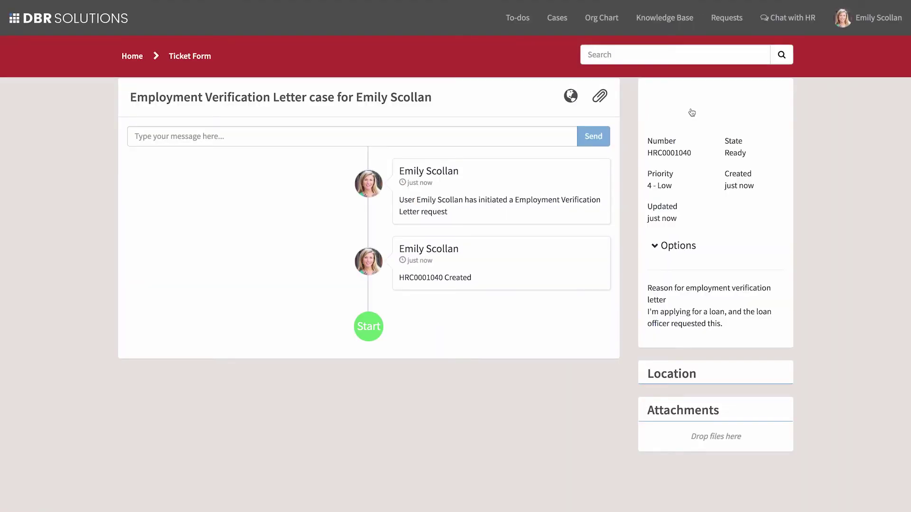
pyautogui.click(548, 137)
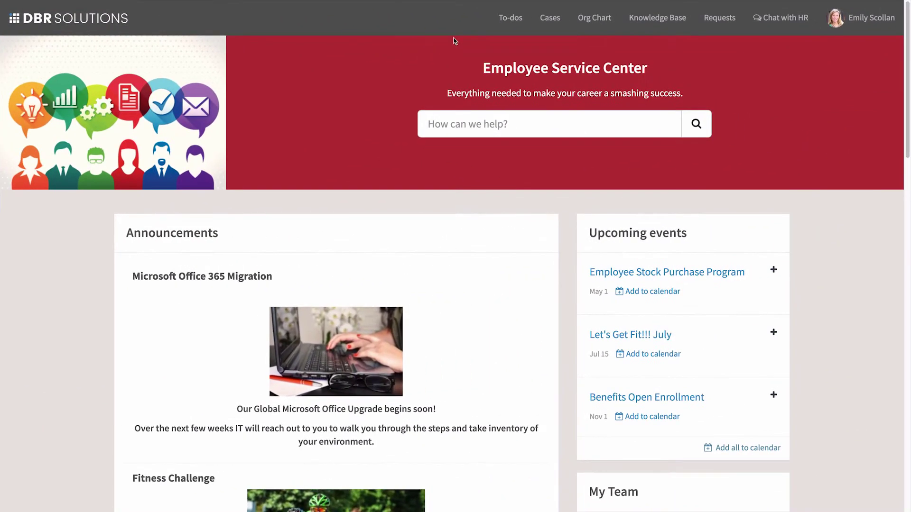
# Open the Employment Verification Letter case and post a message asking the assigned agent to expedite it
pyautogui.click(548, 19)
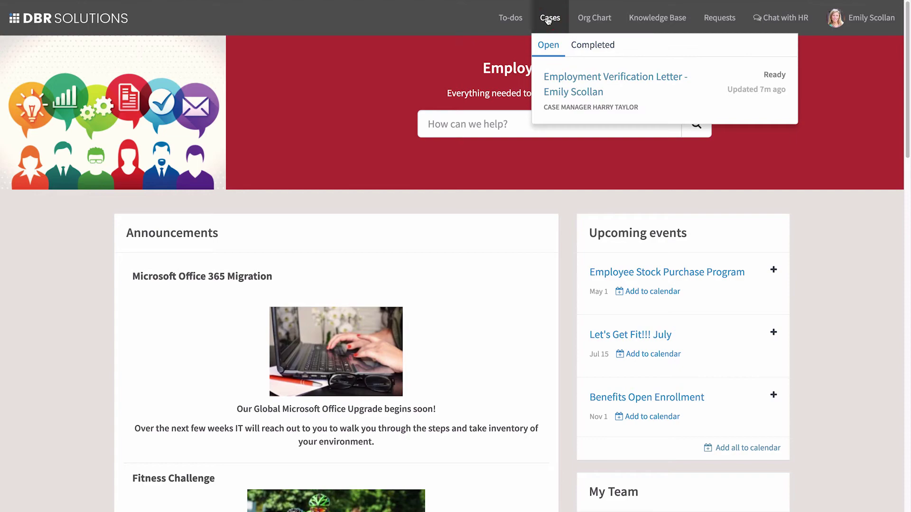
pyautogui.click(558, 82)
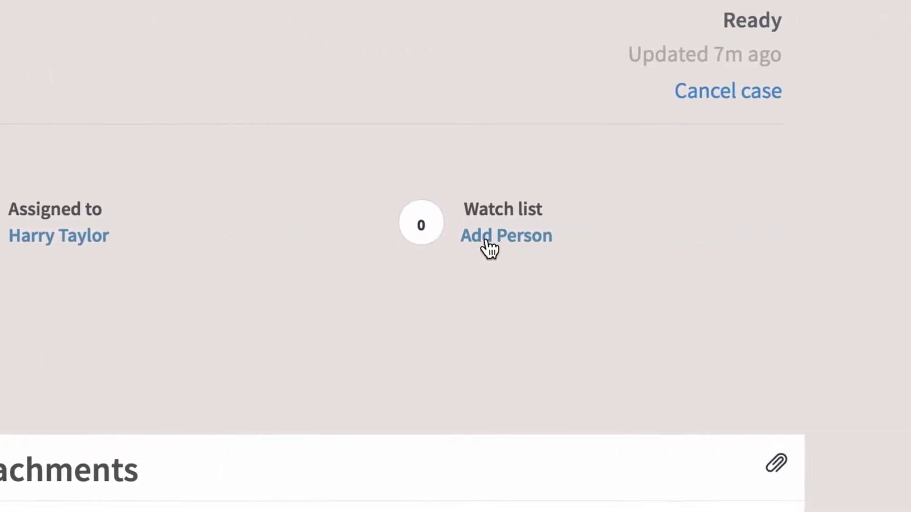
pyautogui.click(471, 240)
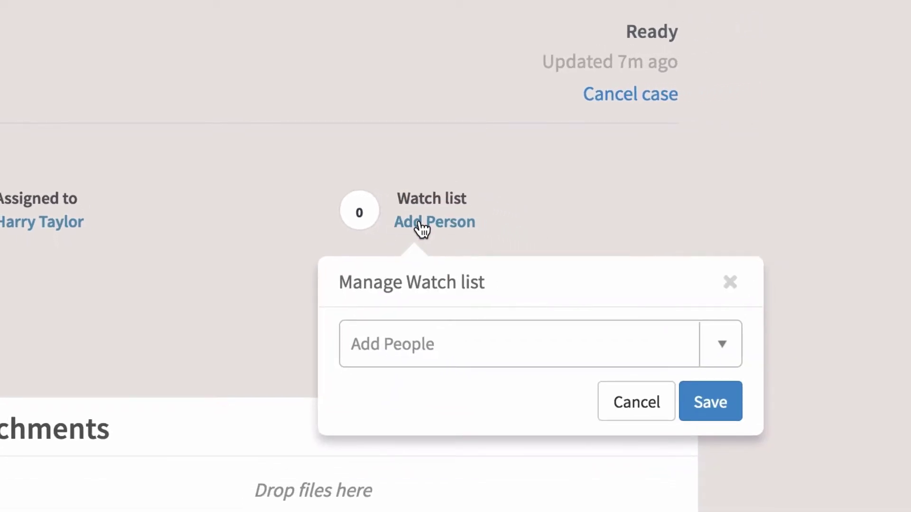
pyautogui.click(620, 413)
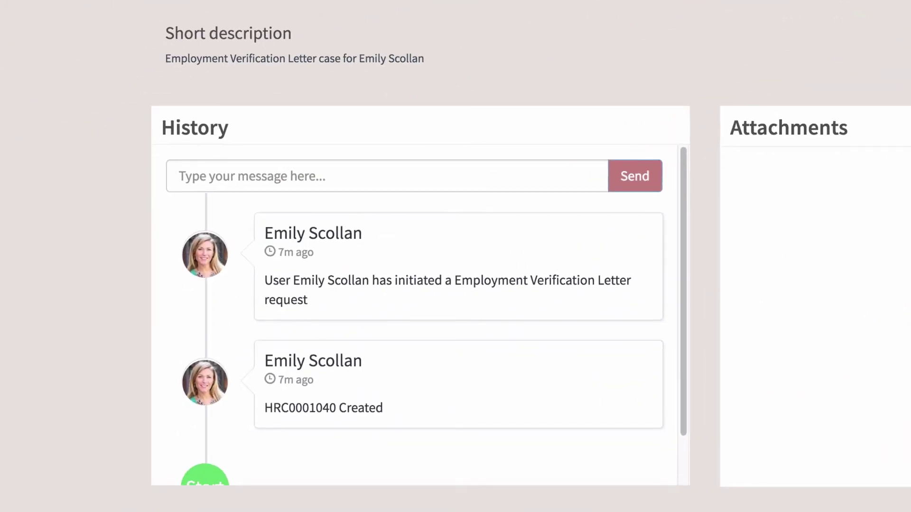
pyautogui.click(561, 173)
pyautogui.write('Hi Harry, can you expedite my request? Thanks!')
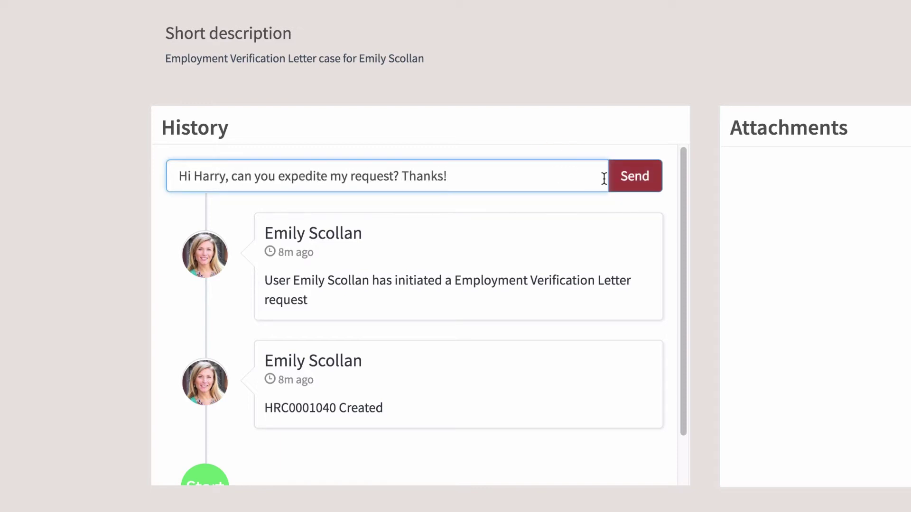
pyautogui.click(623, 178)
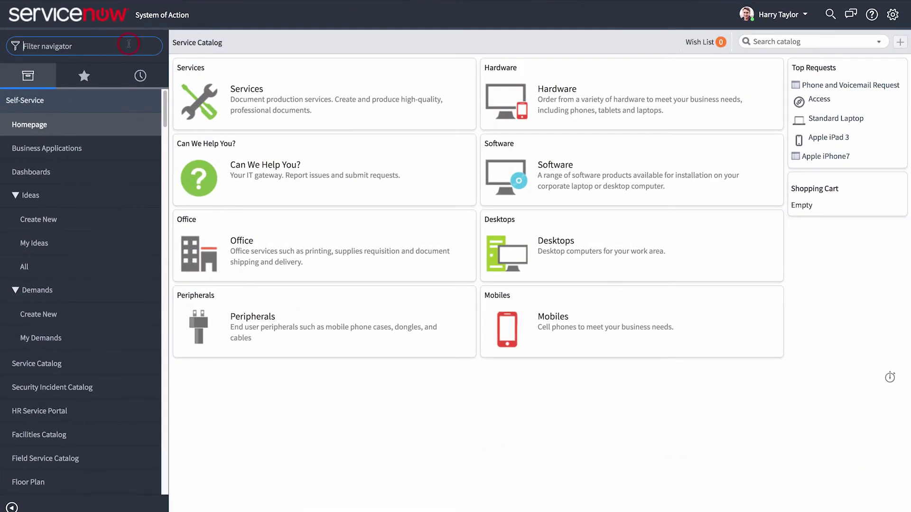
# Show All HR Cases assigned to me via 'hr case', sorted by Number descending
pyautogui.write('hr case')
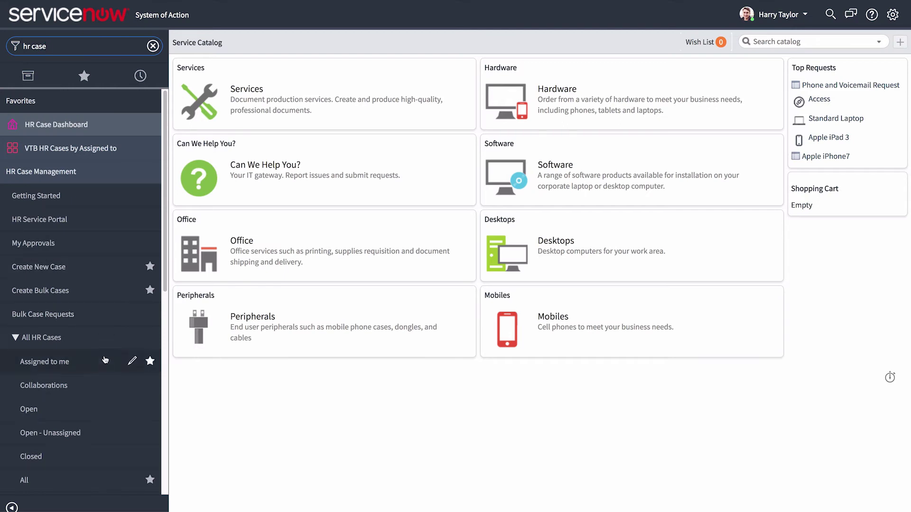
pyautogui.click(105, 360)
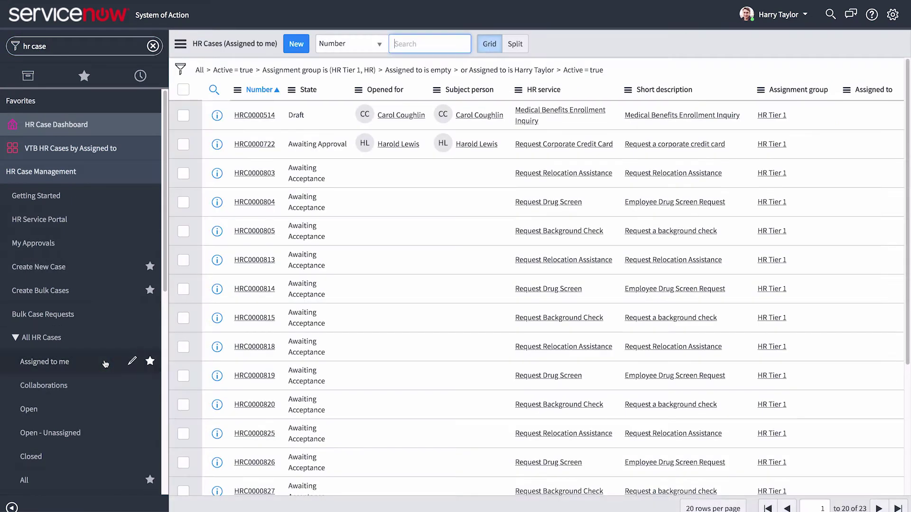
pyautogui.click(268, 91)
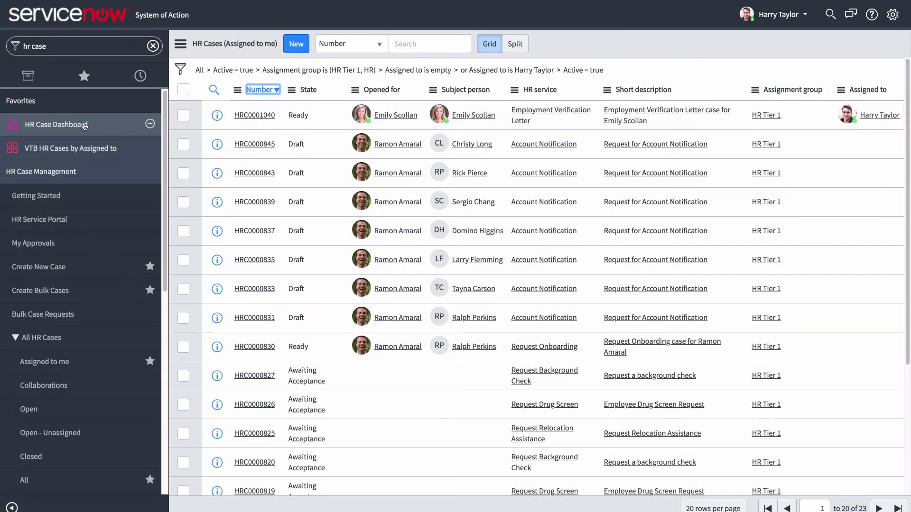
pyautogui.click(85, 126)
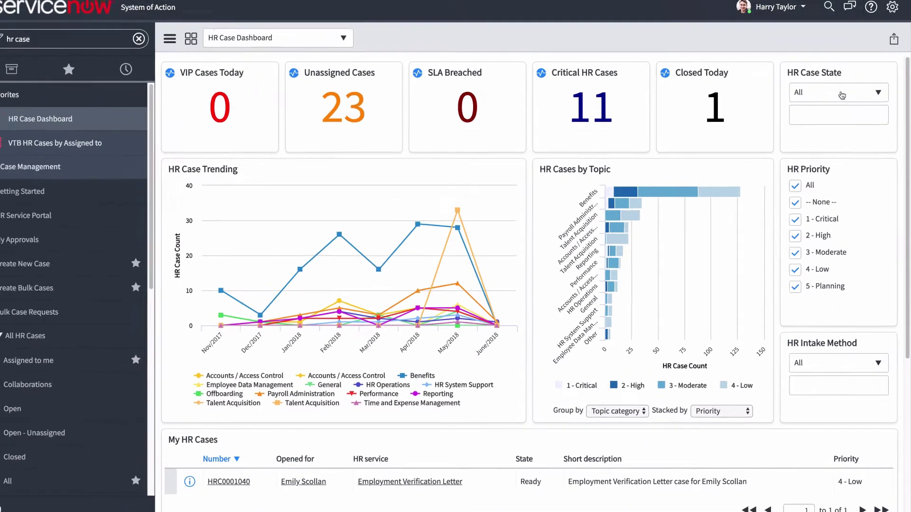
# Filter the HR Case Dashboard to Awaiting Approval, then clear the filter to show all states
pyautogui.click(877, 98)
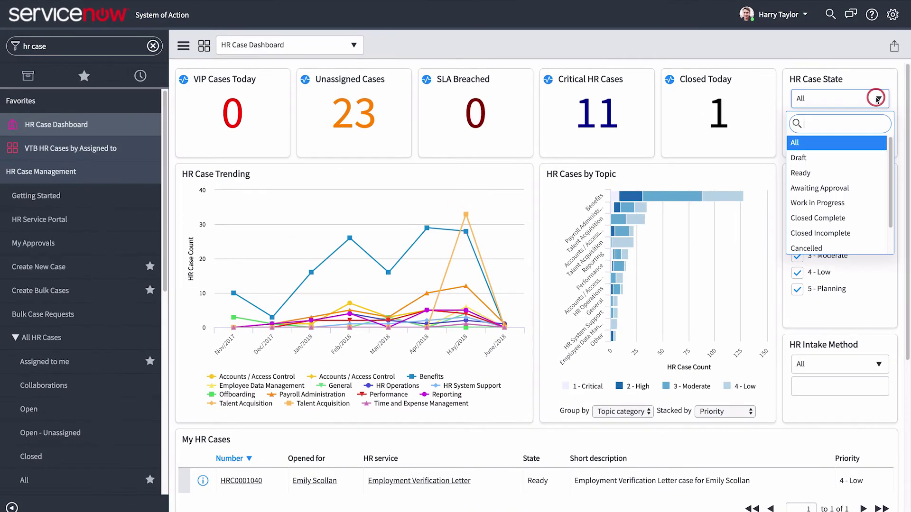
pyautogui.click(861, 188)
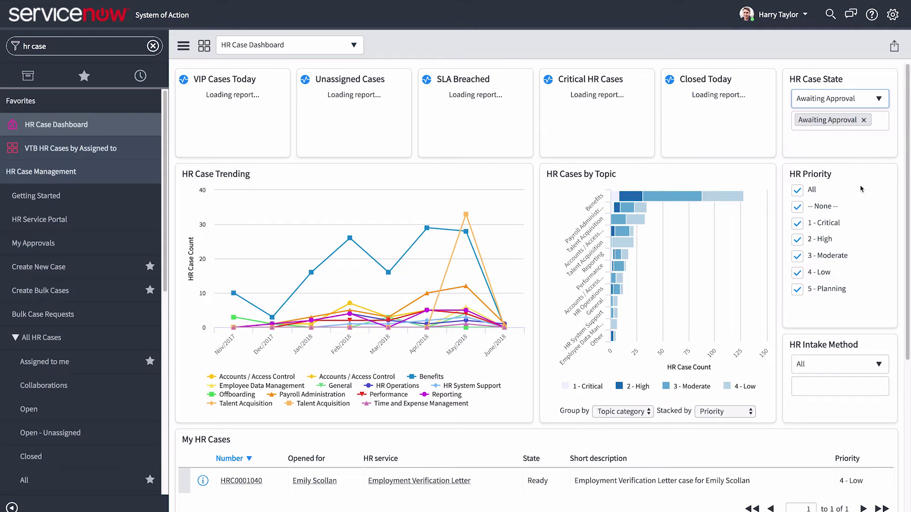
pyautogui.click(863, 120)
pyautogui.scroll(-1, 865, 121)
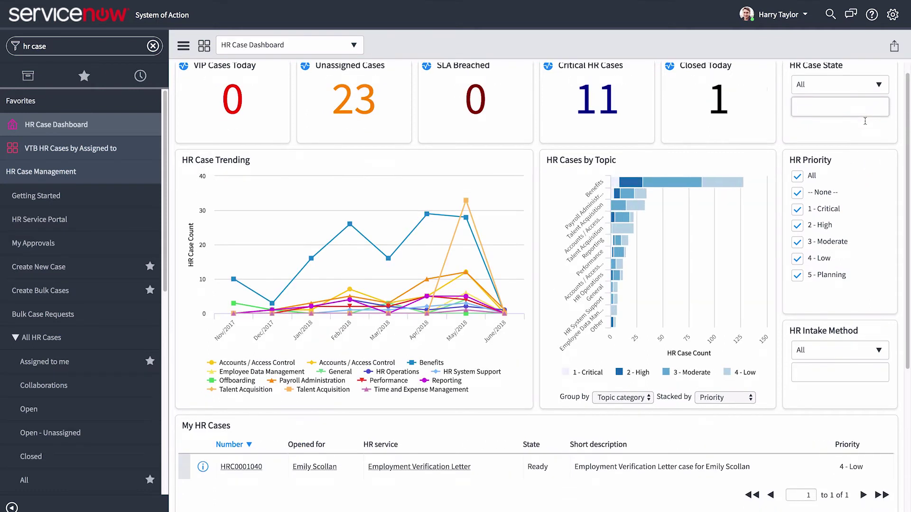
pyautogui.scroll(-2, 864, 121)
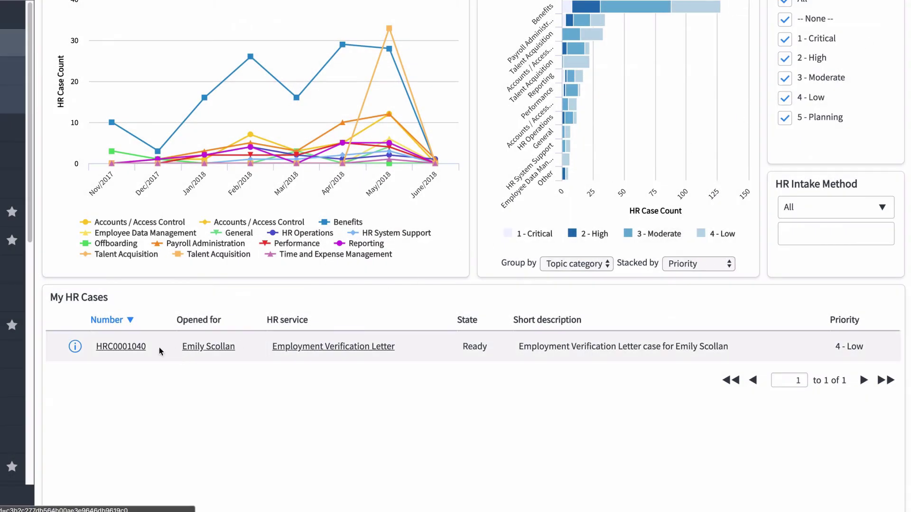
pyautogui.click(124, 347)
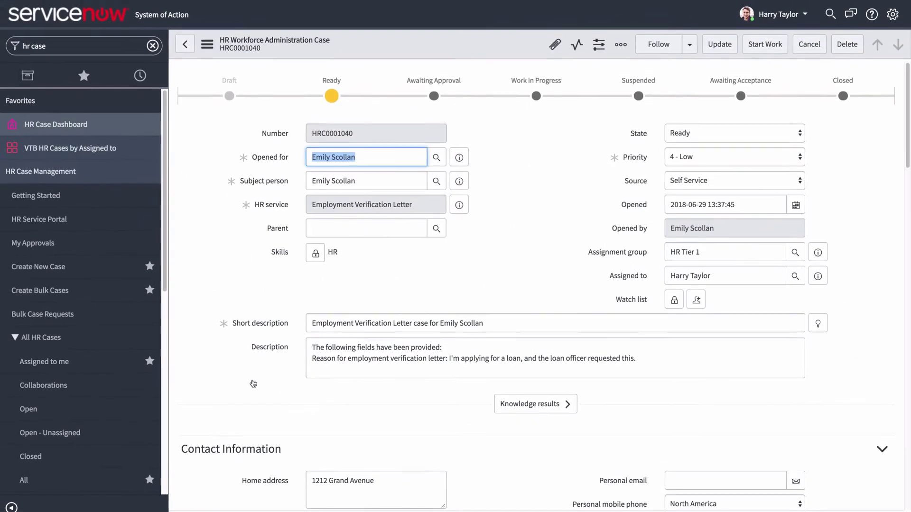
# Scroll to the case checklist and tick item 1, reviewing the case and description for special instructions
pyautogui.scroll(-10, 253, 383)
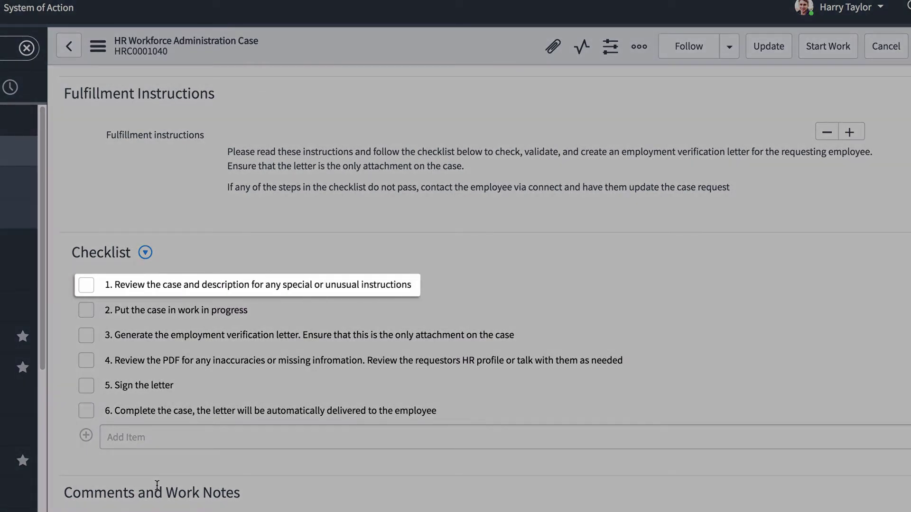
pyautogui.scroll(-7, 157, 485)
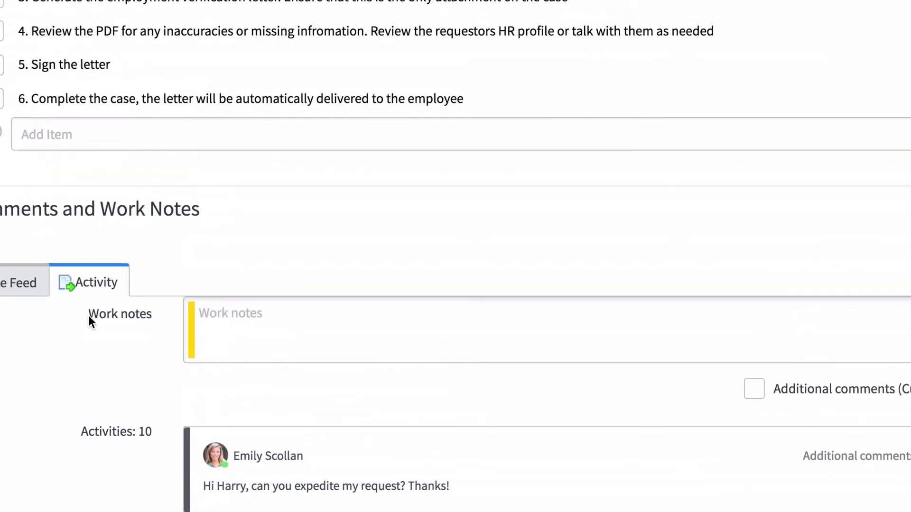
pyautogui.click(166, 163)
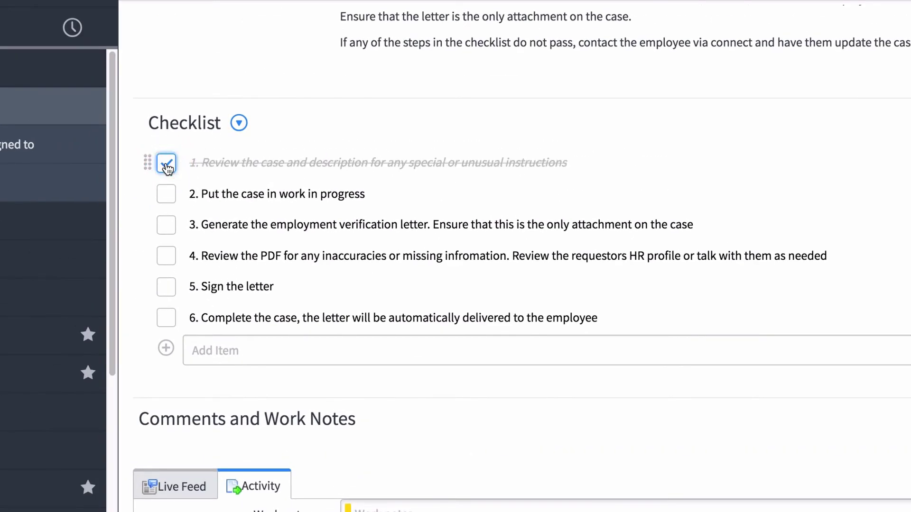
# Tick checklist item 2, set the case to Work in Progress, and e-sign the letter with the signer's printed name
pyautogui.click(167, 194)
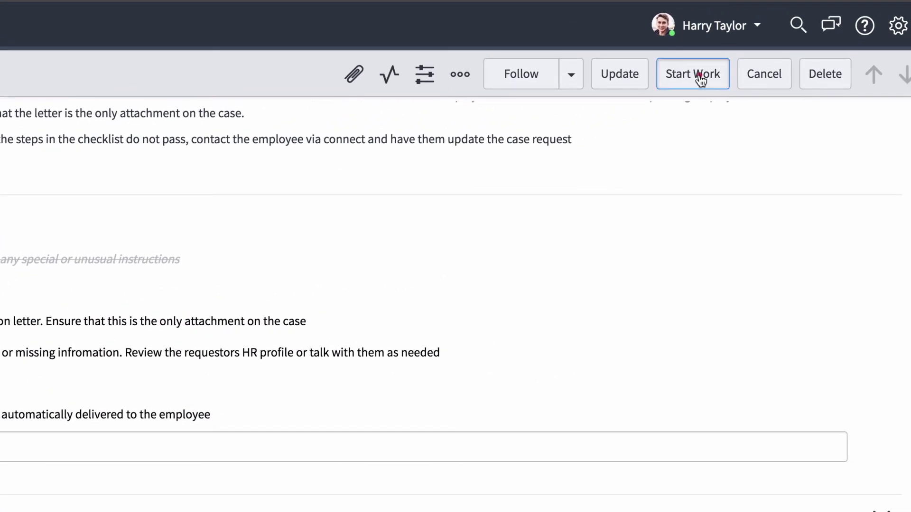
pyautogui.click(700, 78)
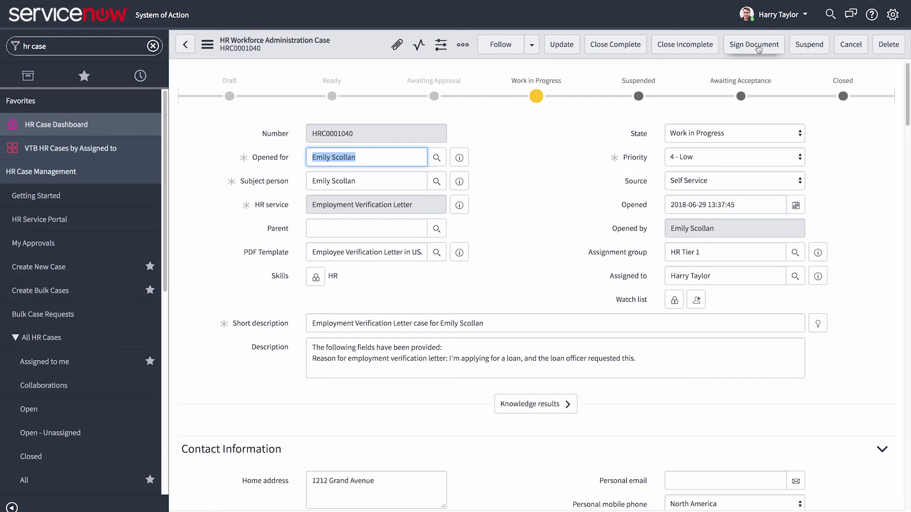
pyautogui.click(759, 48)
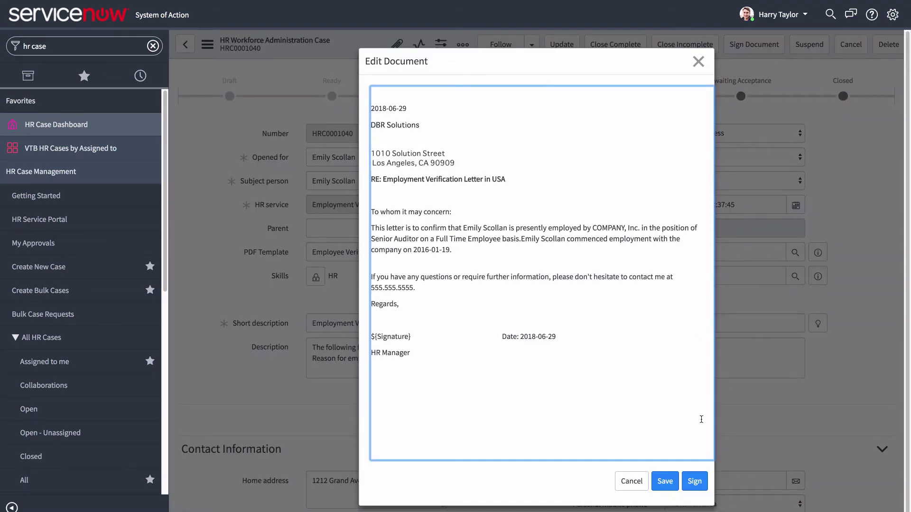
pyautogui.click(696, 482)
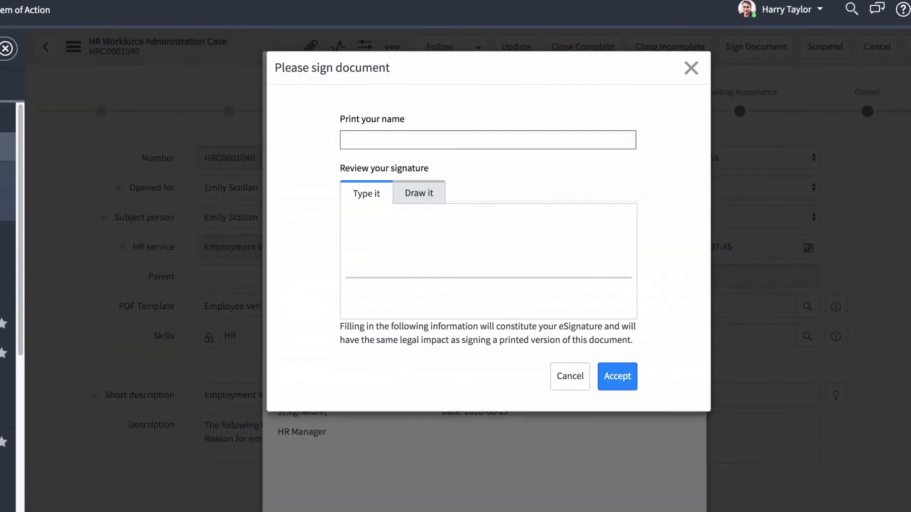
pyautogui.click(481, 152)
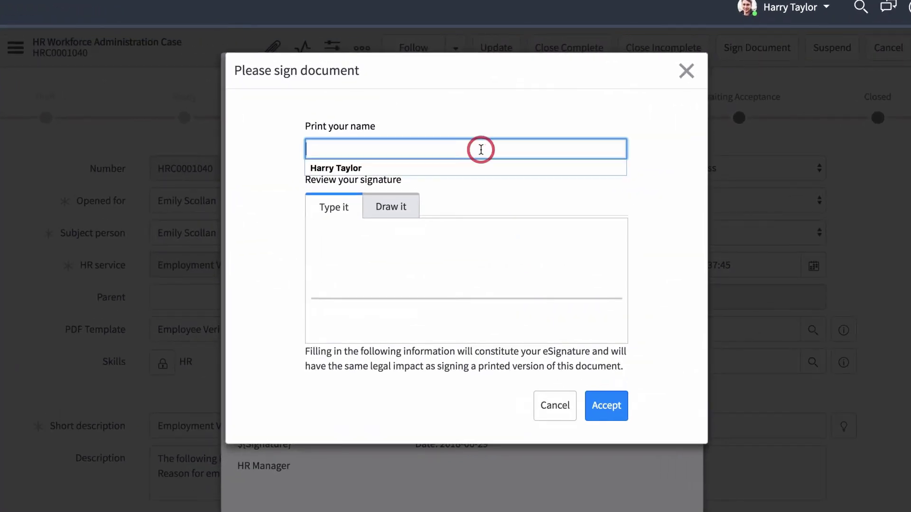
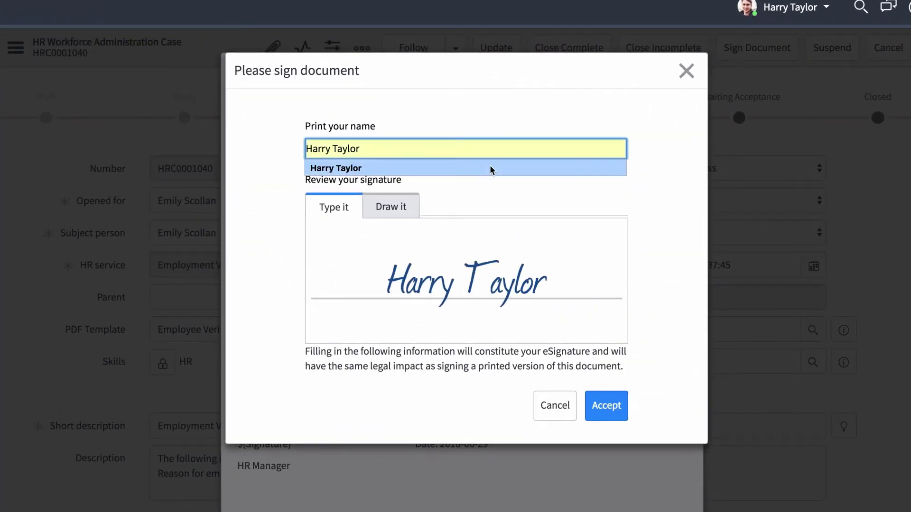
pyautogui.click(607, 406)
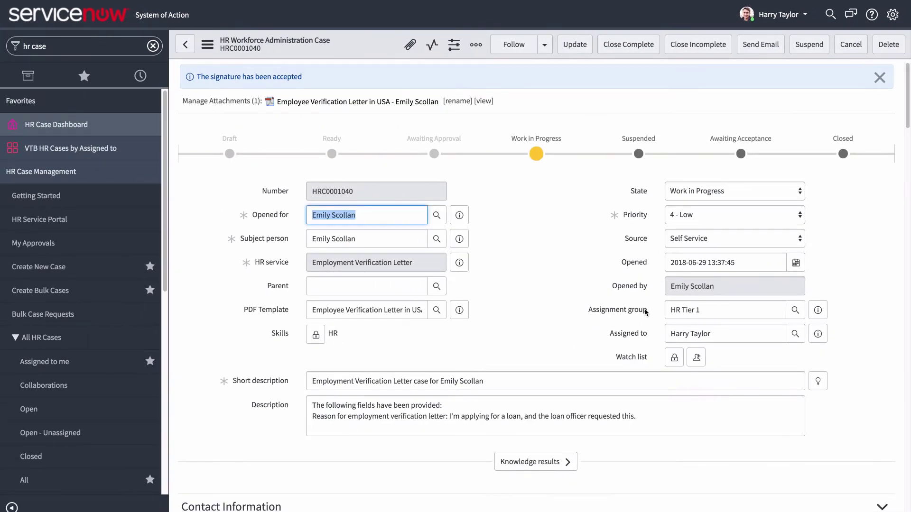
pyautogui.click(484, 99)
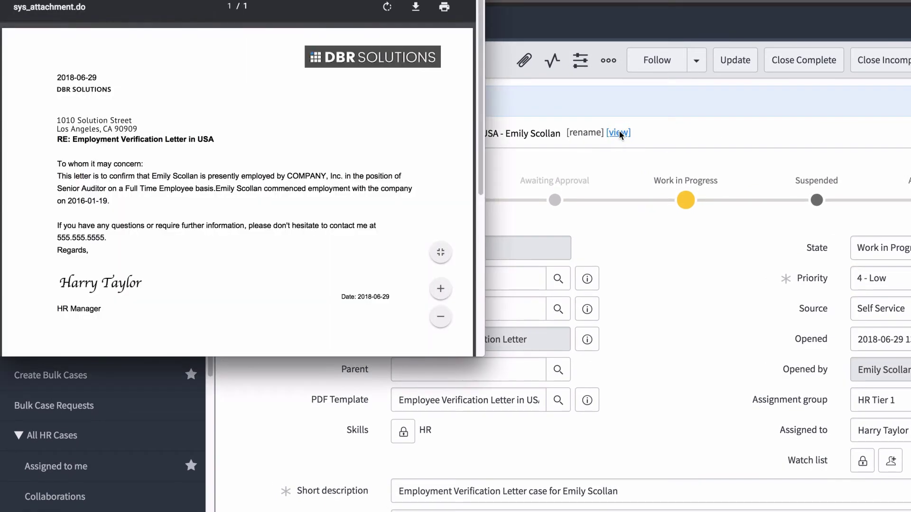
pyautogui.press('Escape')
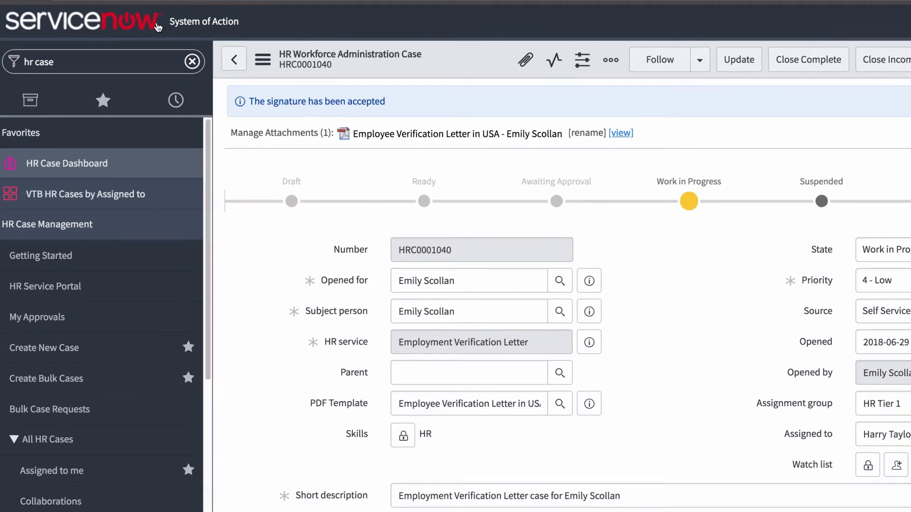
pyautogui.click(285, 132)
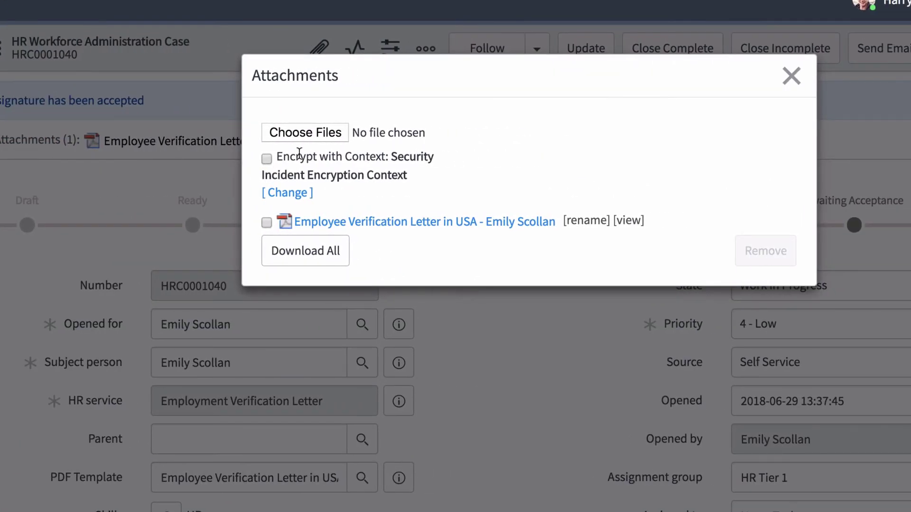
pyautogui.click(790, 75)
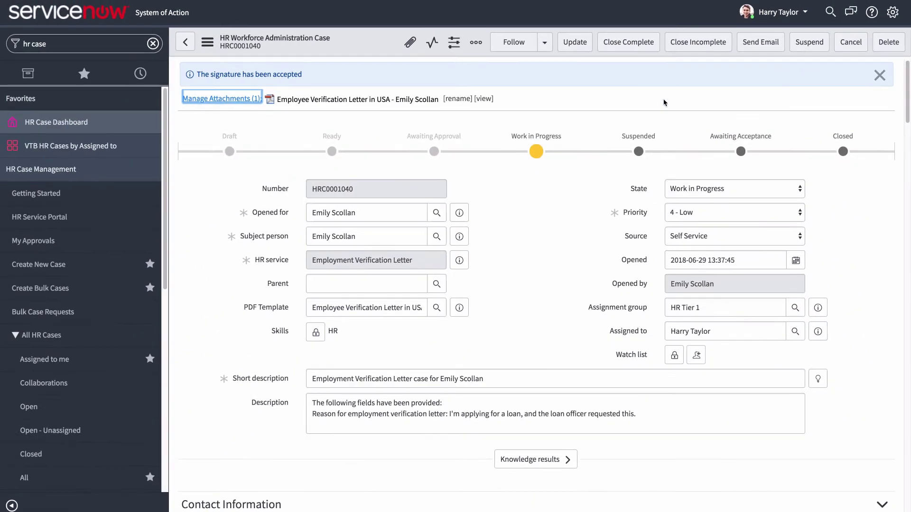
# Tick the letter generation, PDF review, sign letter and complete case checklist items, then Close Complete
pyautogui.scroll(-10, 577, 191)
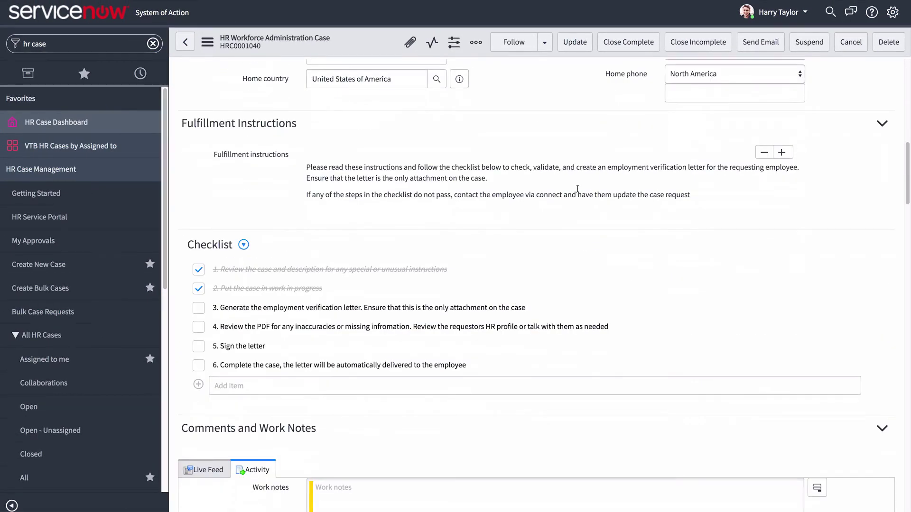
pyautogui.click(196, 270)
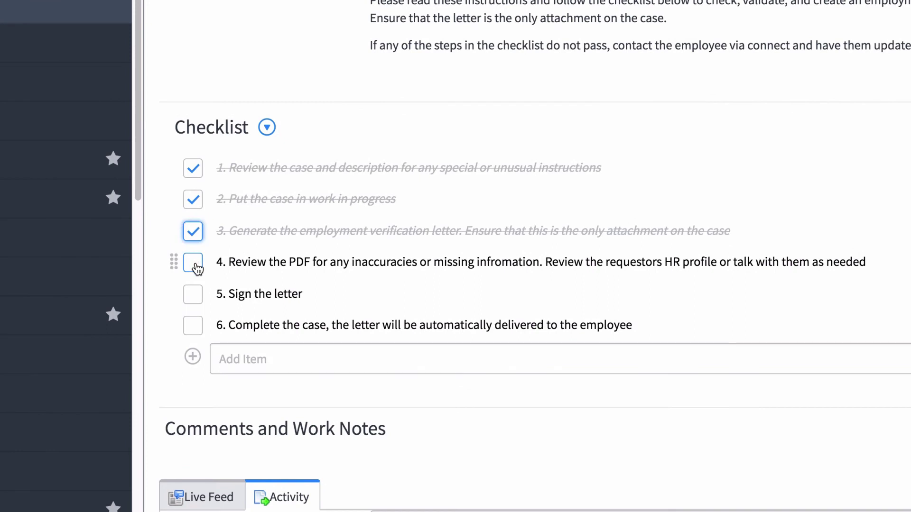
pyautogui.click(196, 295)
pyautogui.click(192, 295)
pyautogui.click(193, 325)
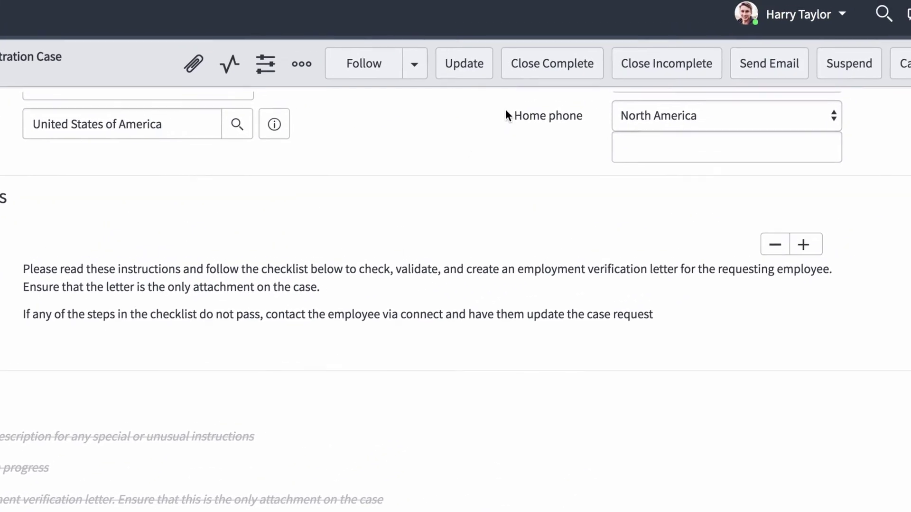
pyautogui.click(529, 76)
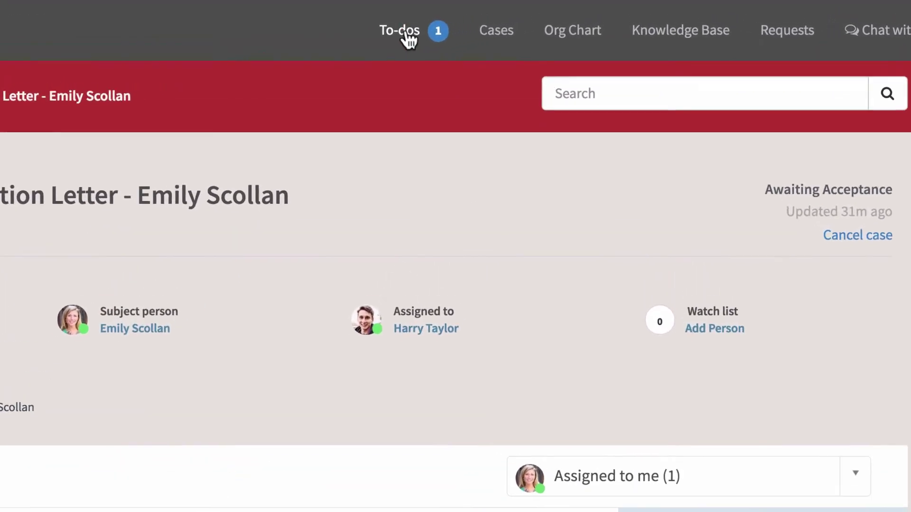
# From To-dos, open the Employment Verification Letter case and review the attached signed letter
pyautogui.click(497, 17)
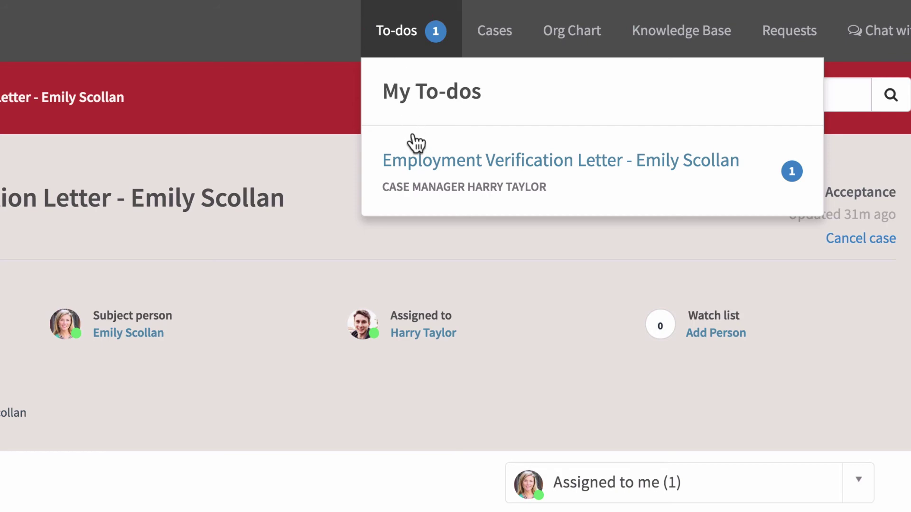
pyautogui.click(414, 163)
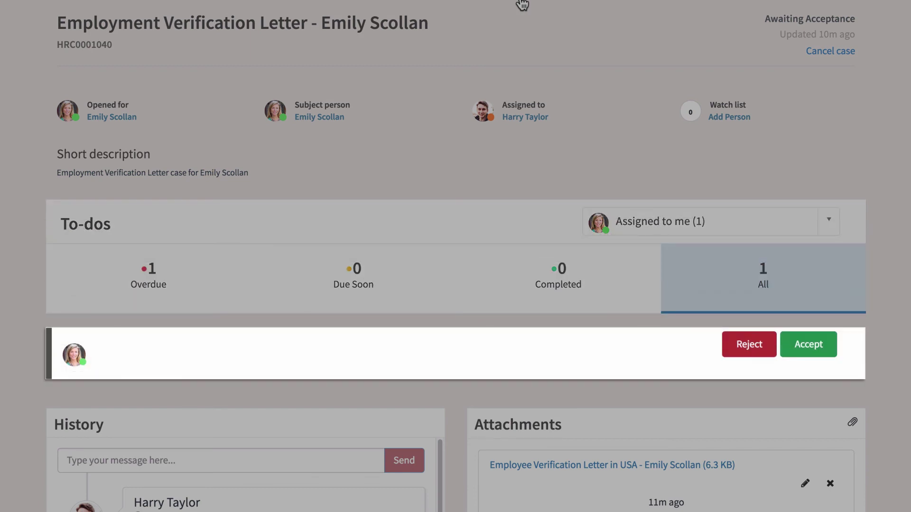
pyautogui.scroll(-5, 521, 5)
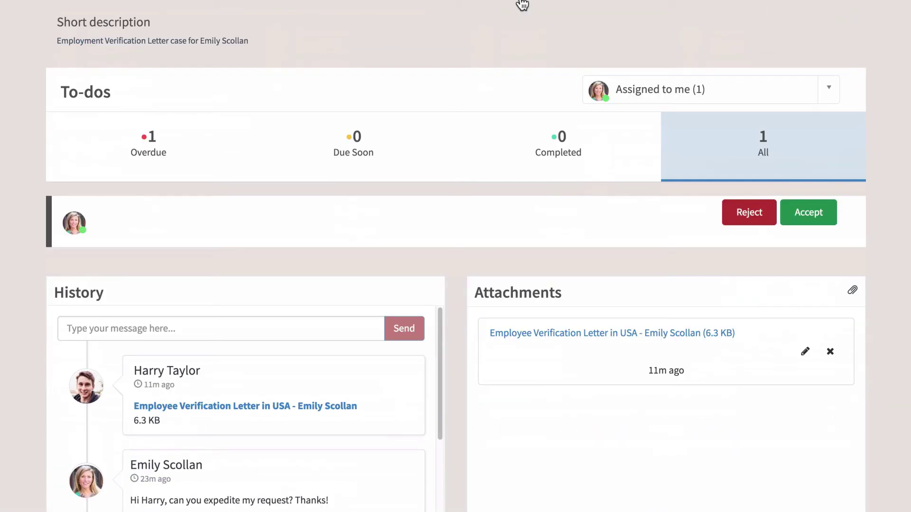
# Review the signed verification letter PDF, then accept the to-do with comment 'Tha k you for the quick response on this!'
pyautogui.click(589, 249)
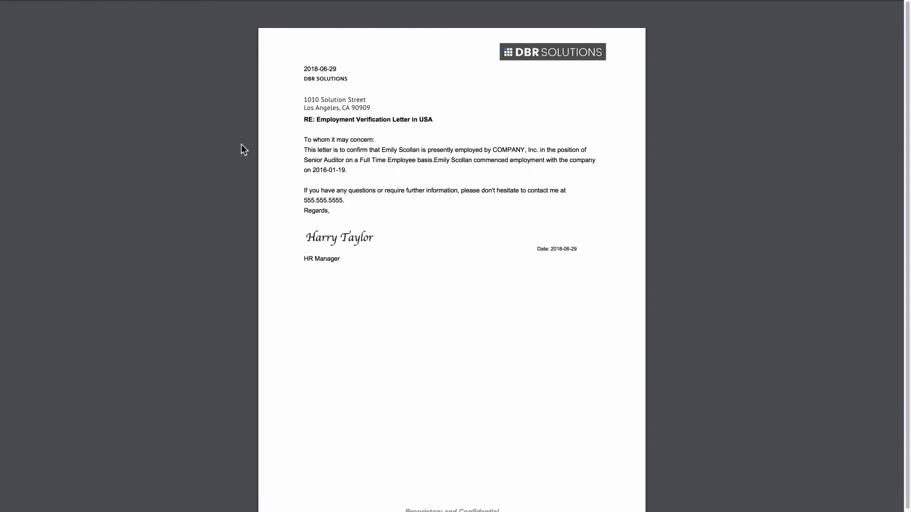
pyautogui.hotkey('ctrl', 'w')
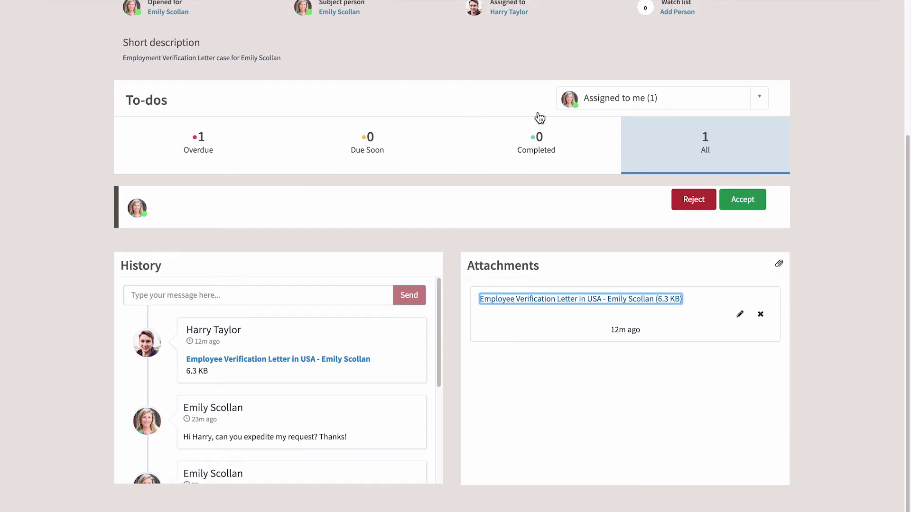
pyautogui.click(750, 205)
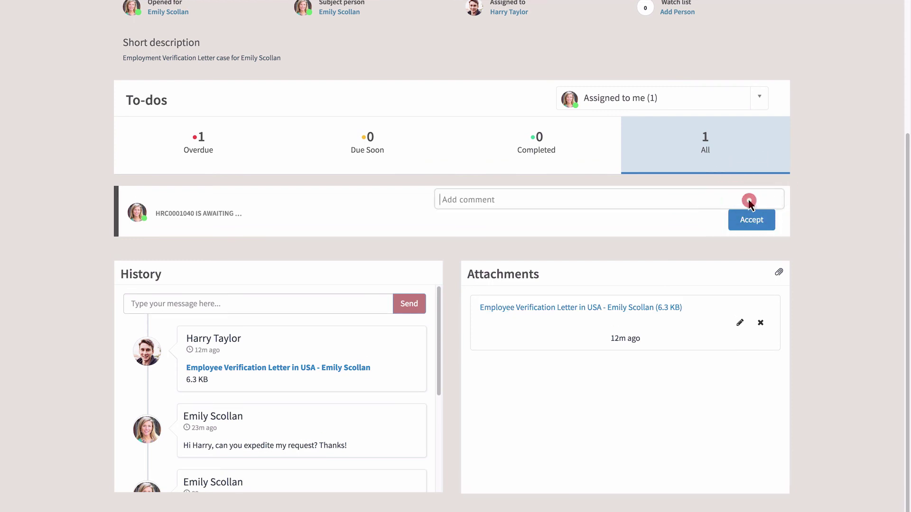
pyautogui.write('Tha ')
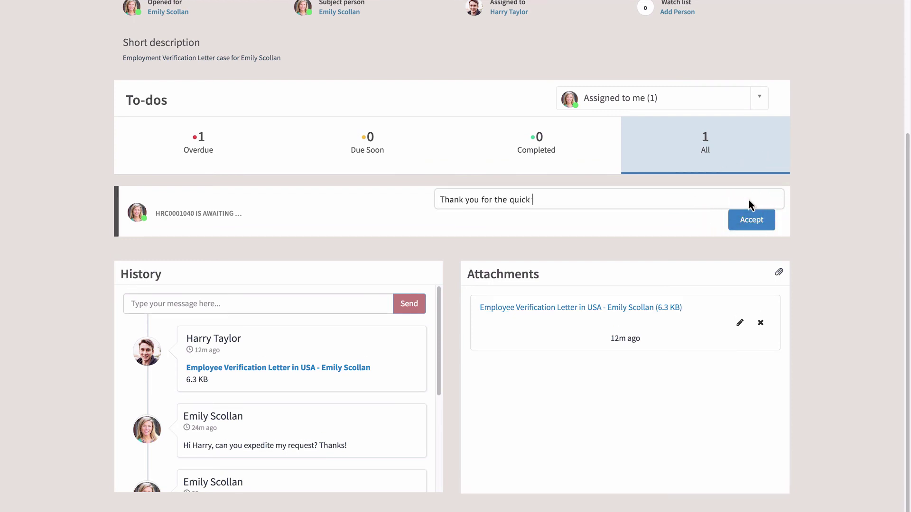
pyautogui.write('k you for the quick response on this!')
pyautogui.click(751, 221)
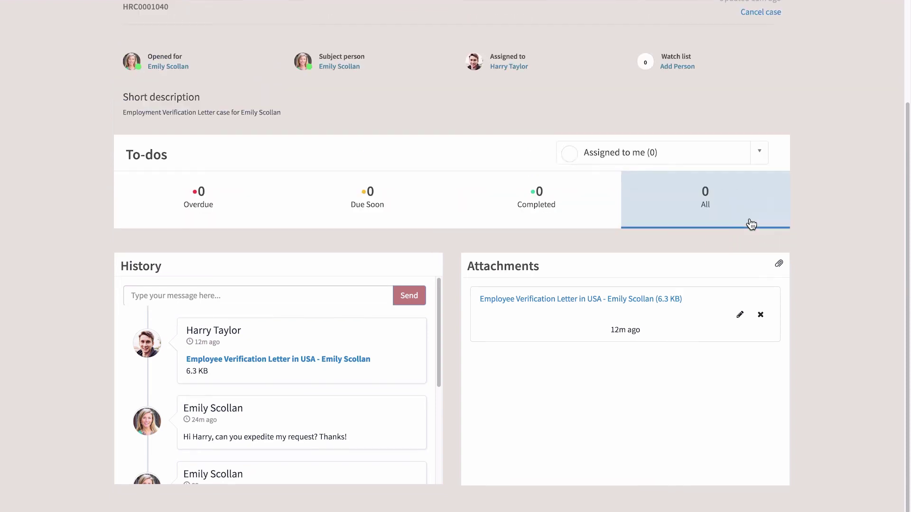
# List the employee's completed cases to confirm the Employment Verification Letter case is Closed Complete
pyautogui.scroll(3, 751, 224)
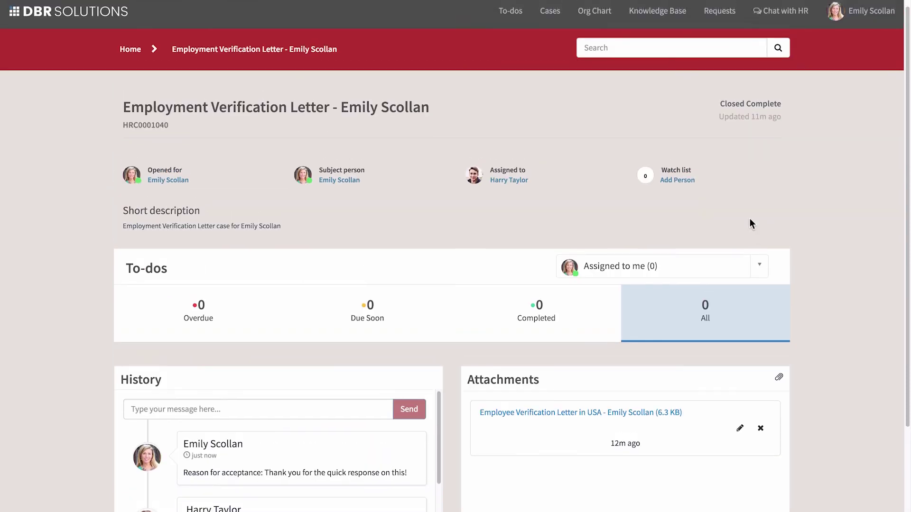
pyautogui.click(551, 20)
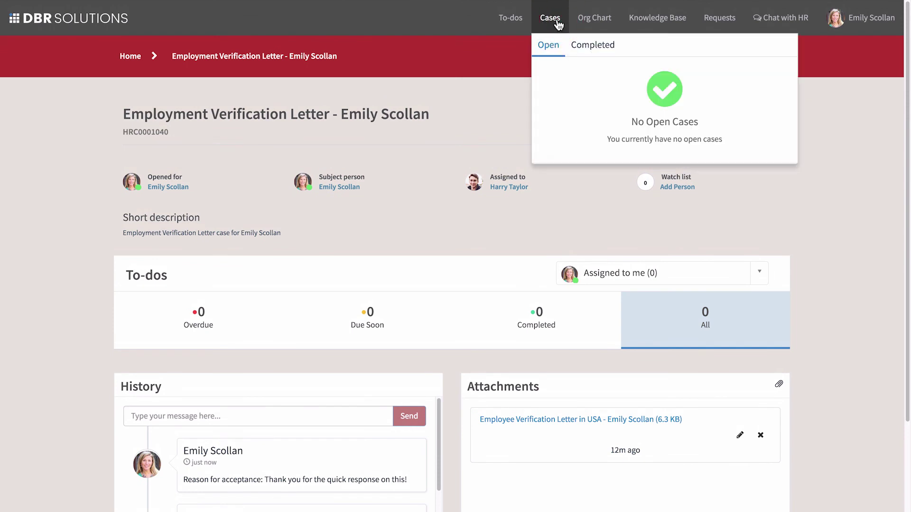
pyautogui.click(584, 45)
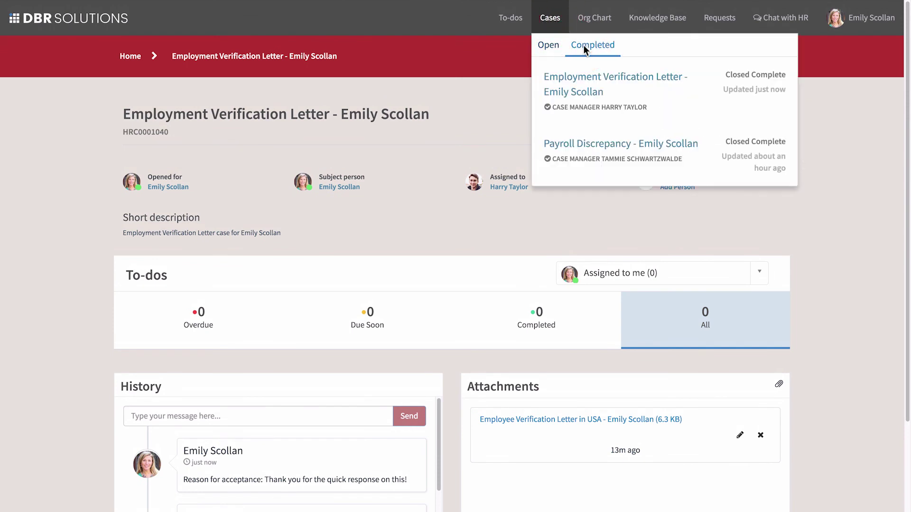